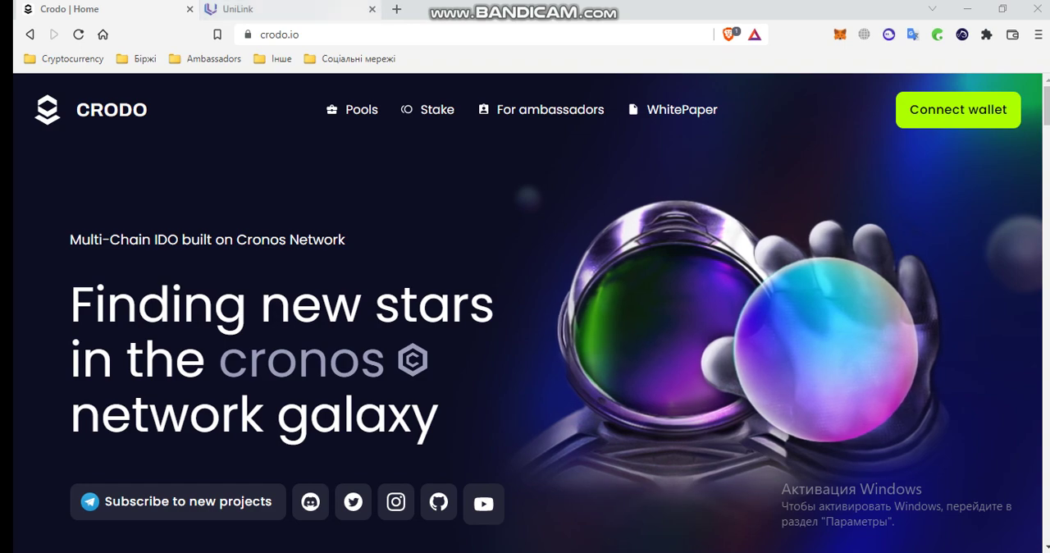
Switch to the UniLink tab and read the unilink.systems Project Summary page.
{"action": "left_click", "coordinate": [238, 9]}
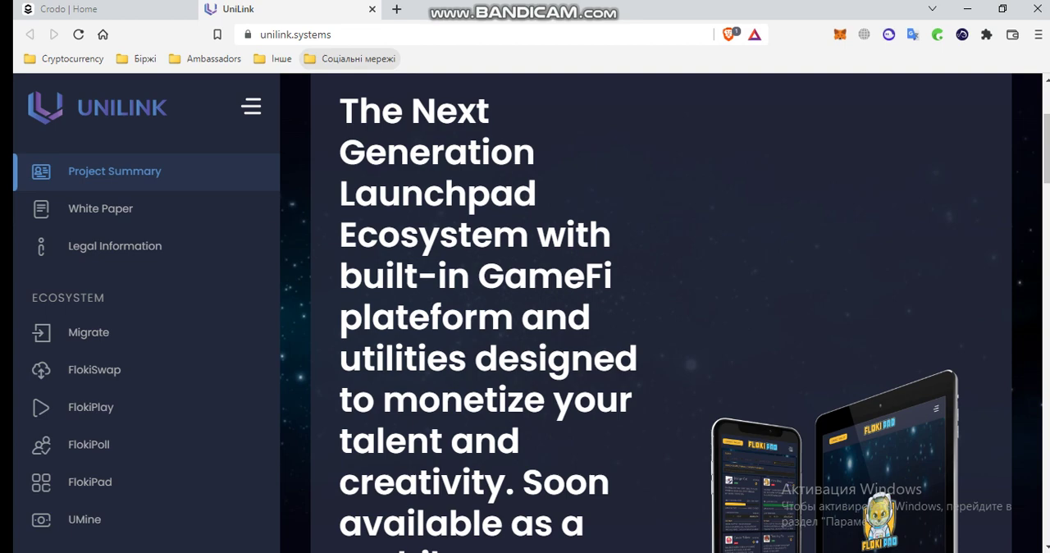
Switch back to the 'Crodo | Home' tab showing the multi-chain IDO on Cronos headline.
{"action": "left_click", "coordinate": [107, 9]}
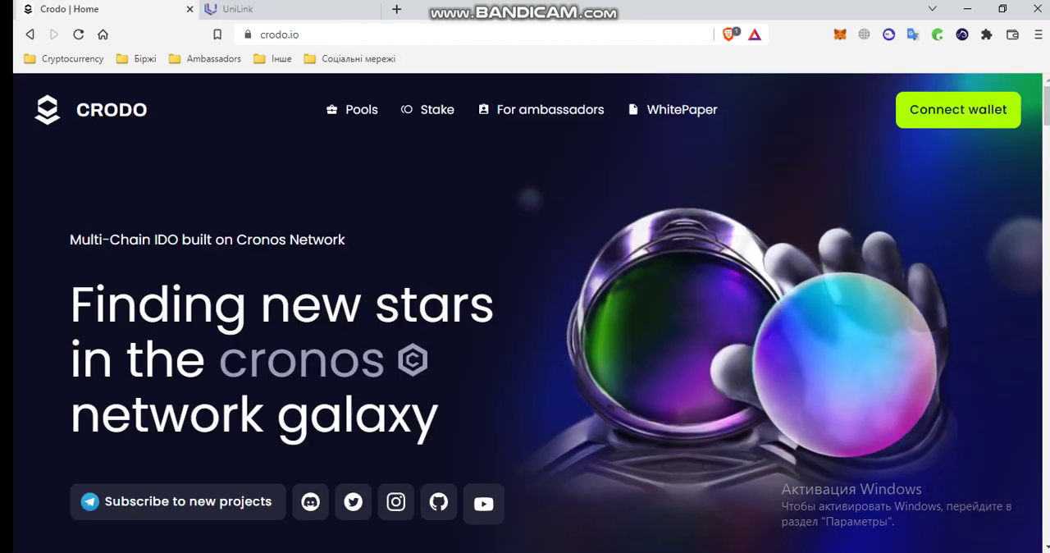